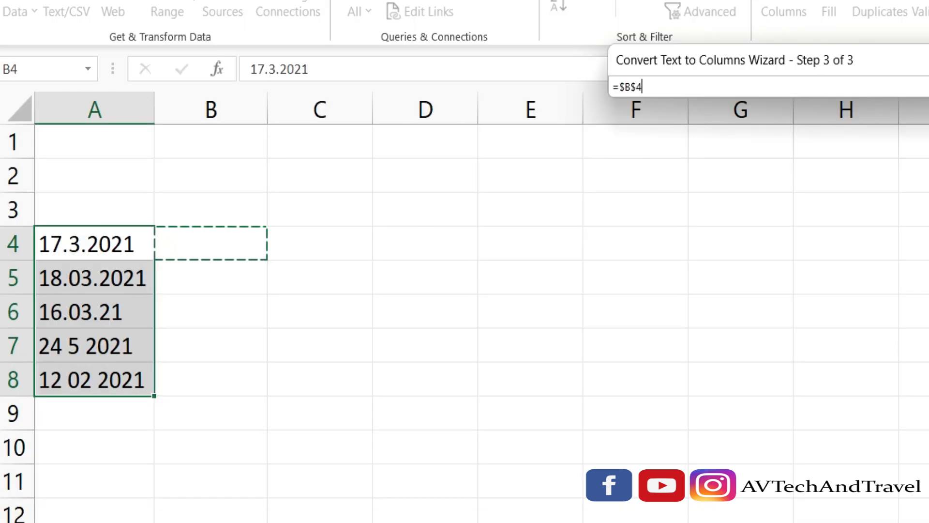
Confirm B4 as the destination and finish converting the date texts in A4:A8 with the DMY date format.
key(Return)
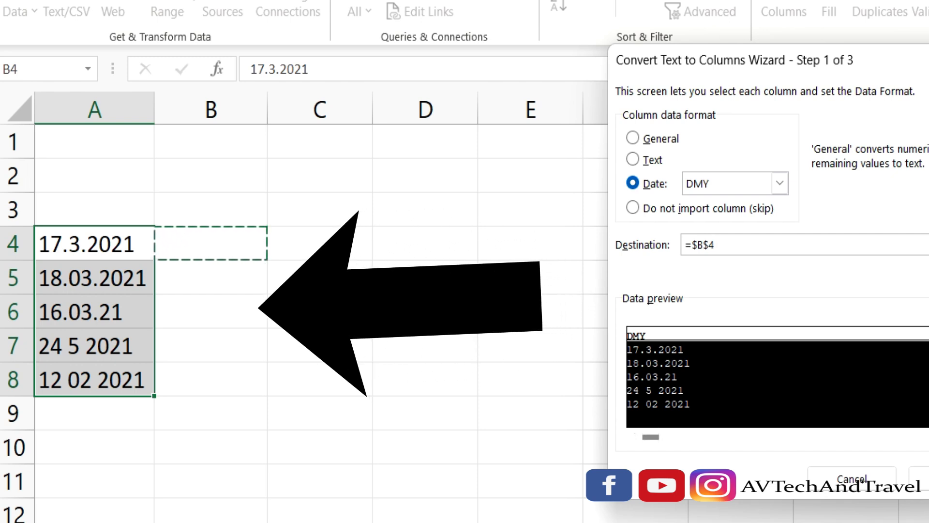
key(Return)
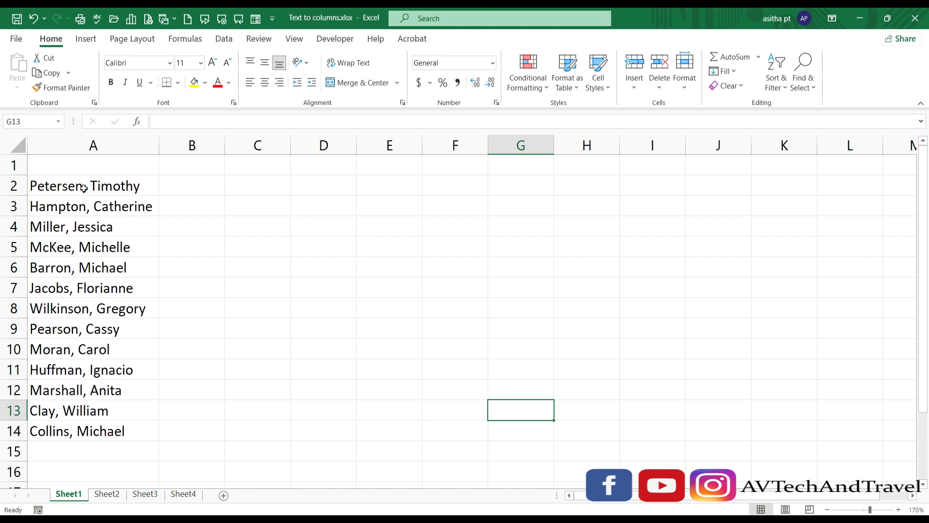
Split the names in A2:A14 in place with Text to Columns as delimited data, adding Comma to the Tab delimiter.
drag(80, 189, 77, 426)
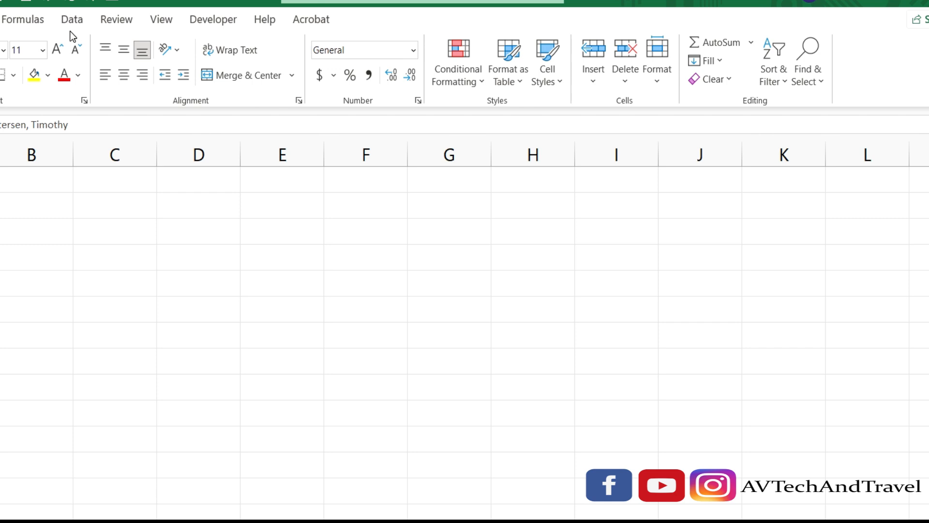
click(75, 24)
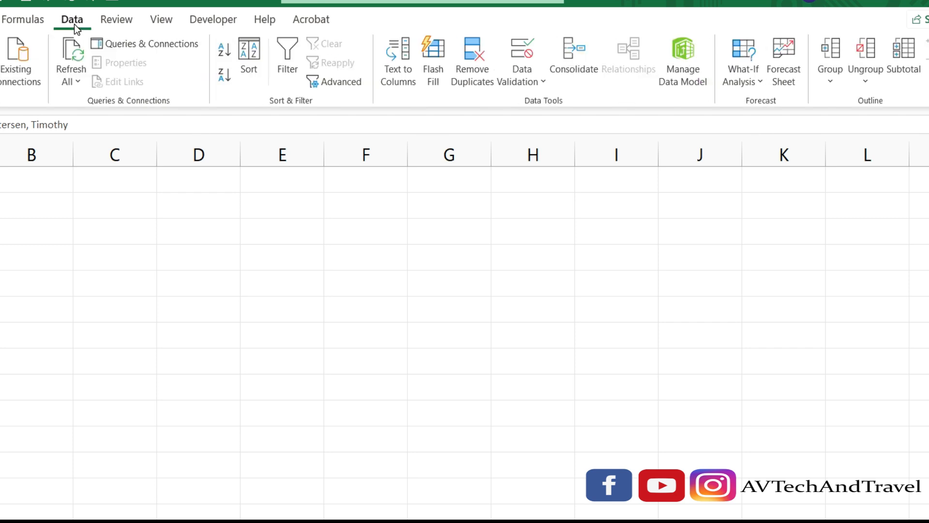
click(396, 54)
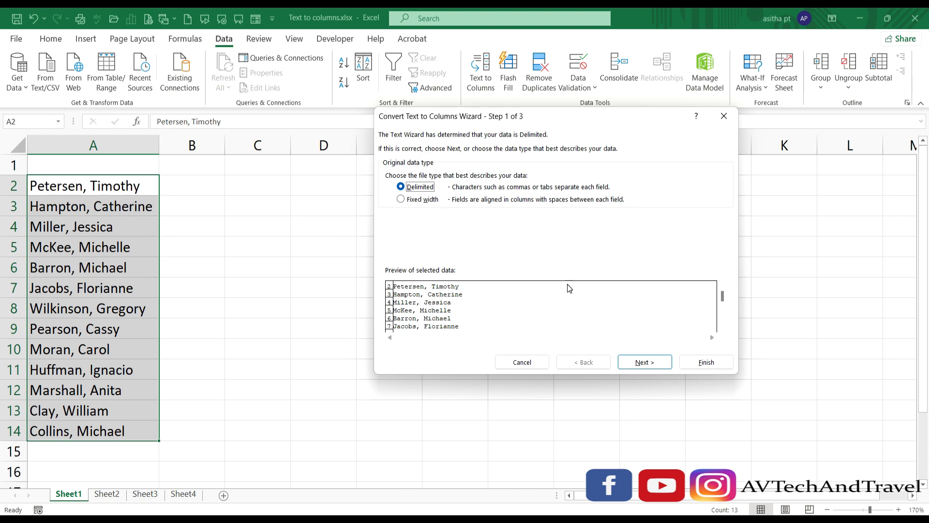
click(639, 363)
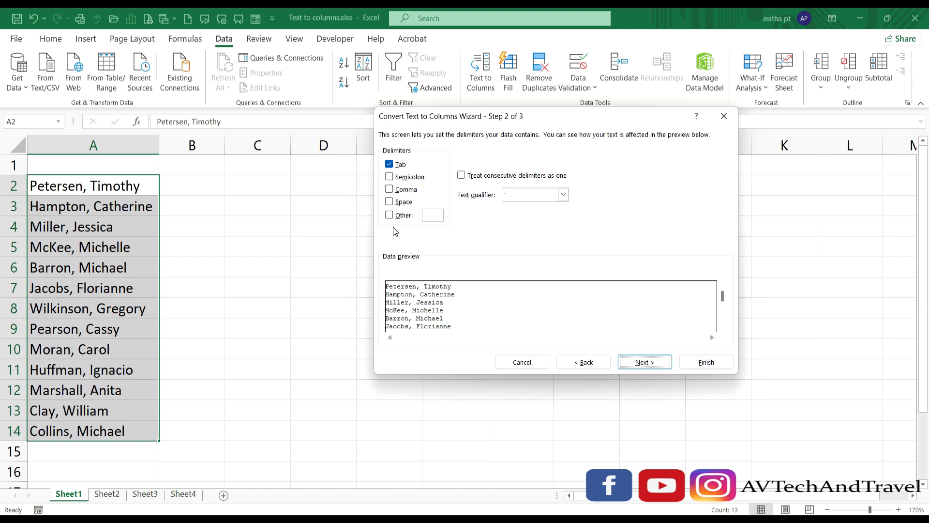
click(390, 190)
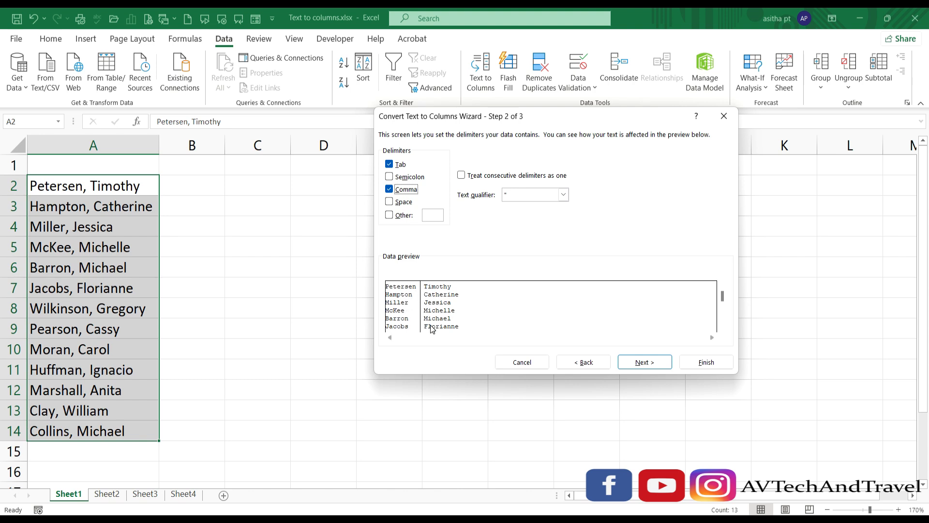
click(643, 364)
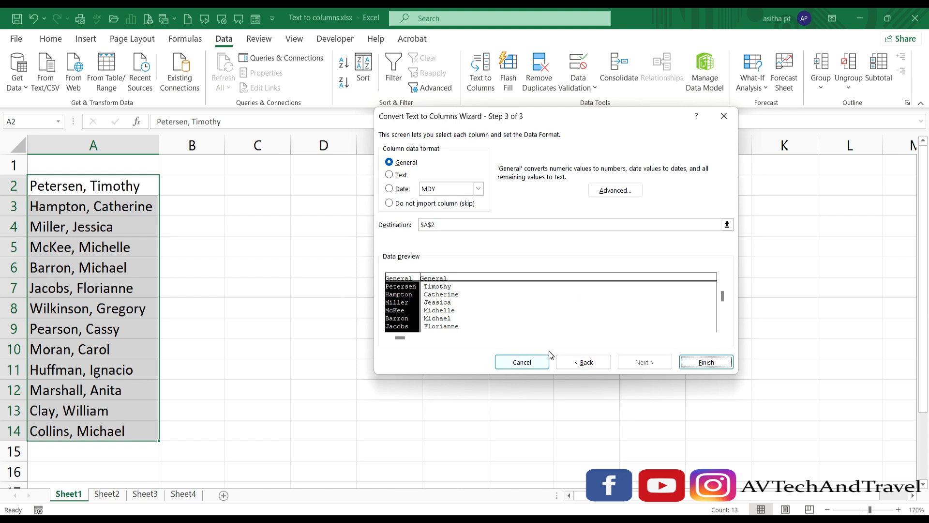
click(696, 363)
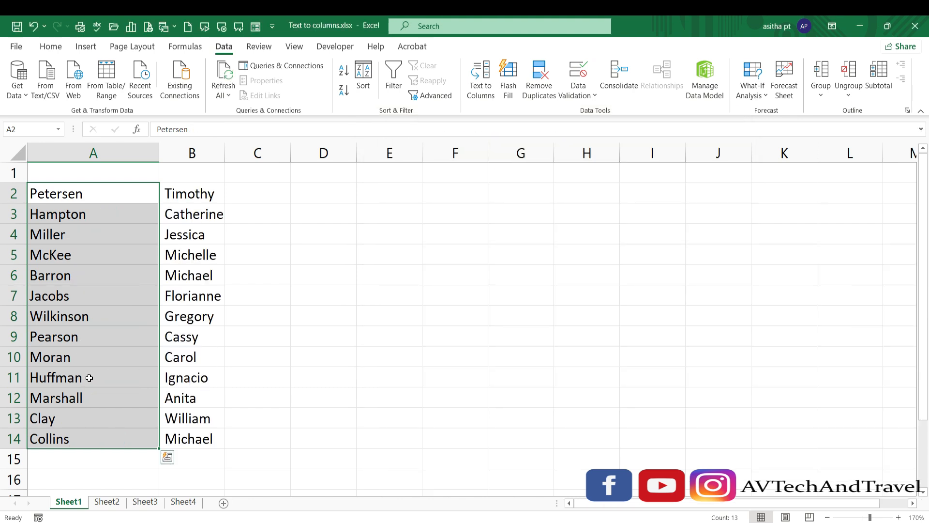
Check the split first name in B2 and undo the comma-only split.
click(281, 271)
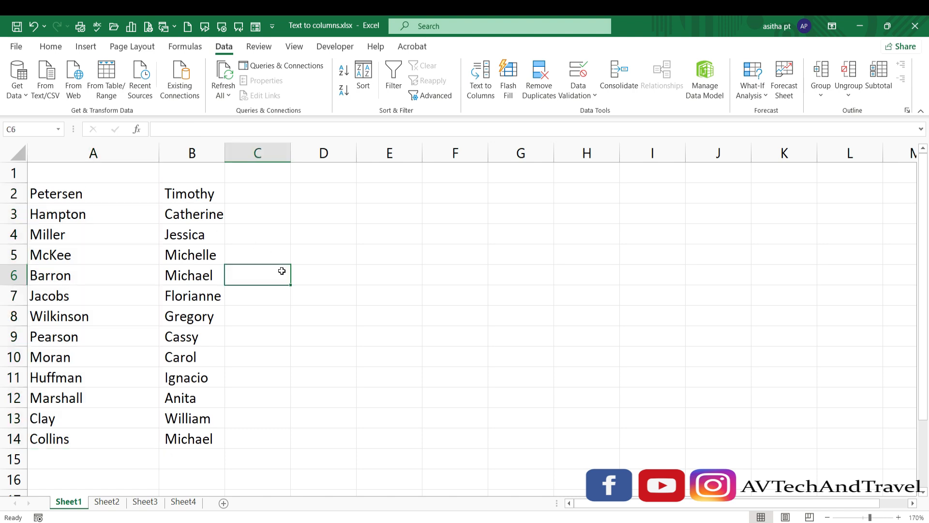
click(184, 195)
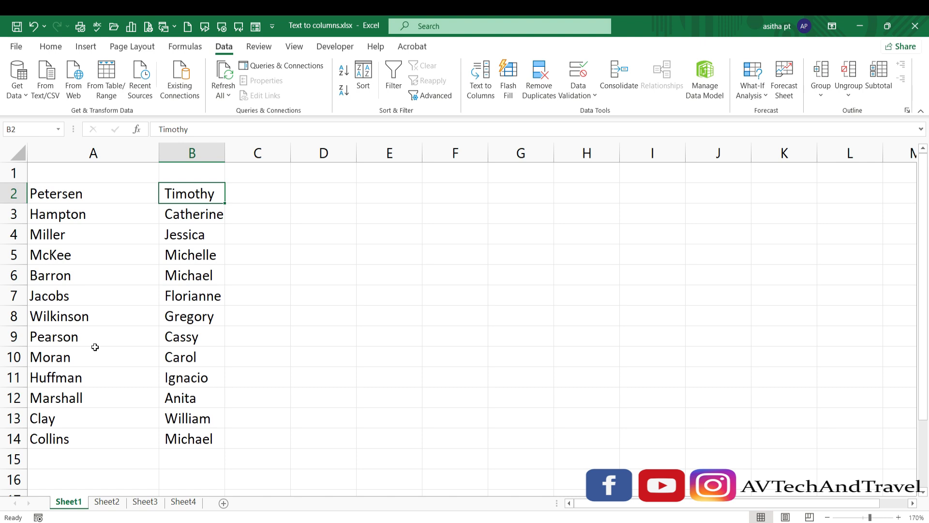
key(ctrl+z)
Set up a delimited Text to Columns split of the names in A2:A14, adding Space to the Tab and Comma delimiters.
drag(68, 191, 89, 372)
drag(83, 438, 84, 440)
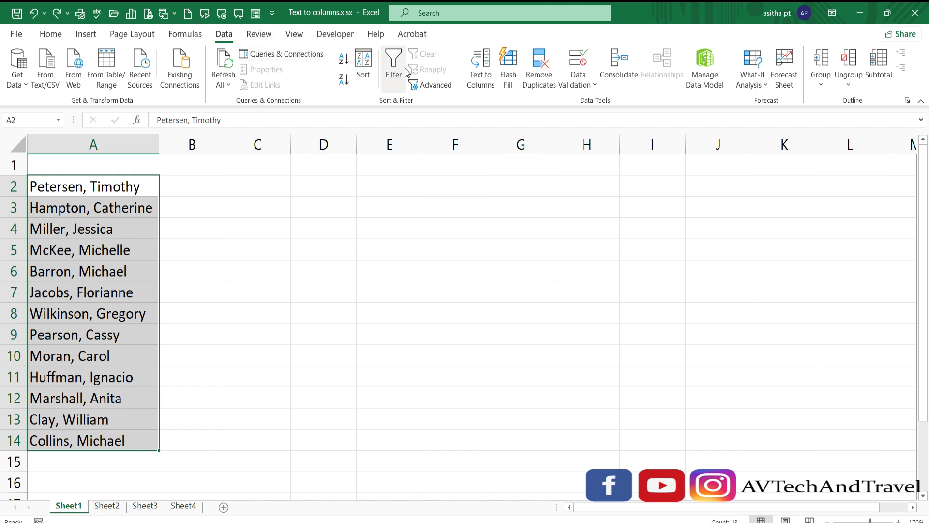
click(481, 86)
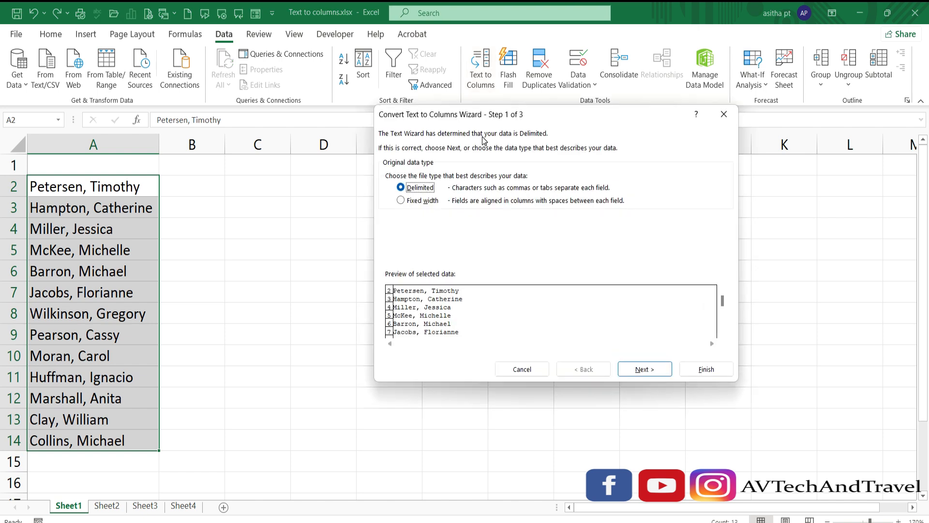
click(637, 375)
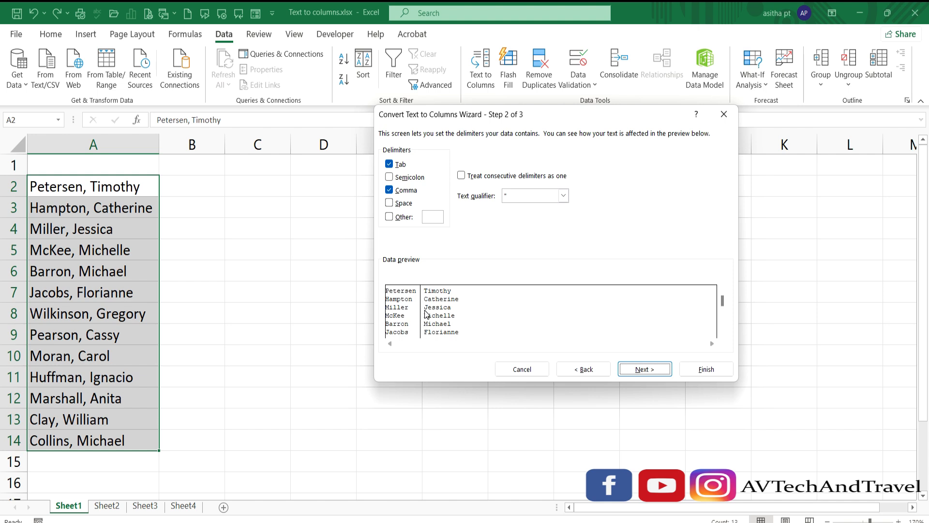
click(390, 203)
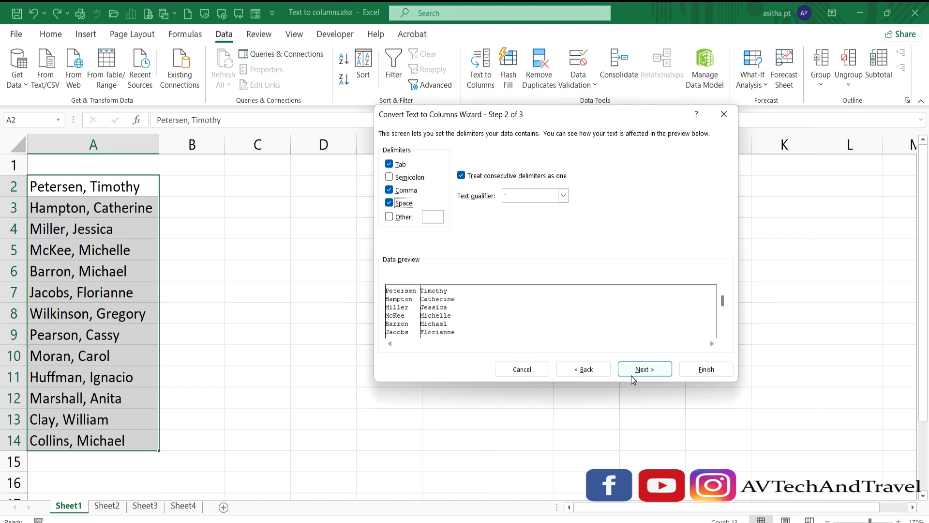
click(648, 368)
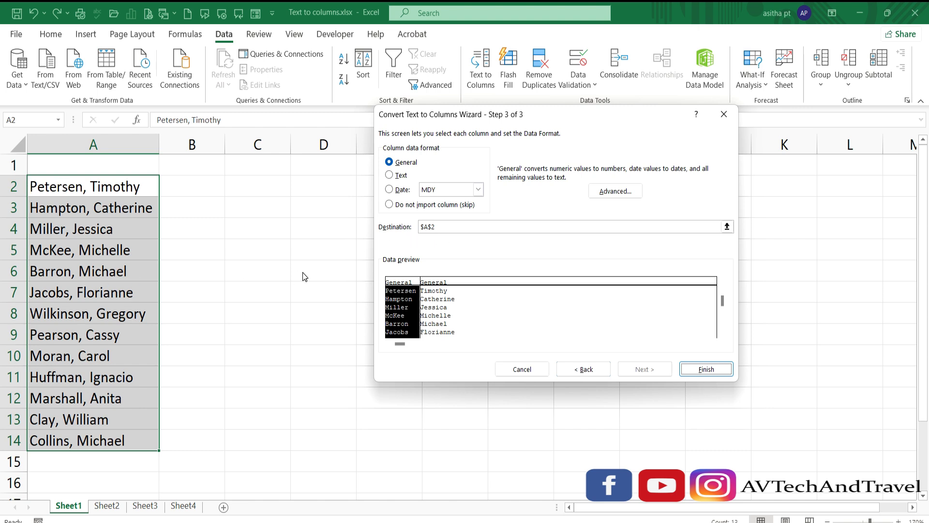
Set the destination of the name split to cell B2 and finish the conversion.
click(727, 227)
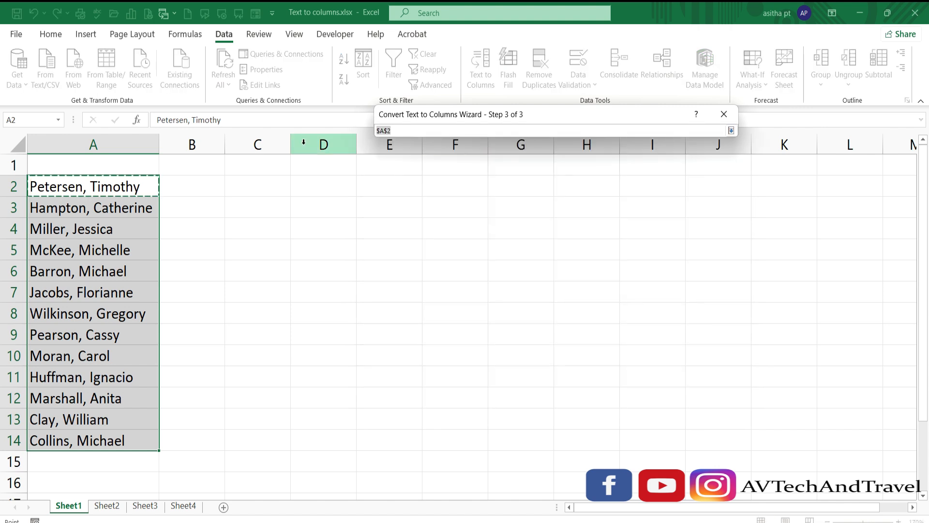
click(195, 184)
click(727, 130)
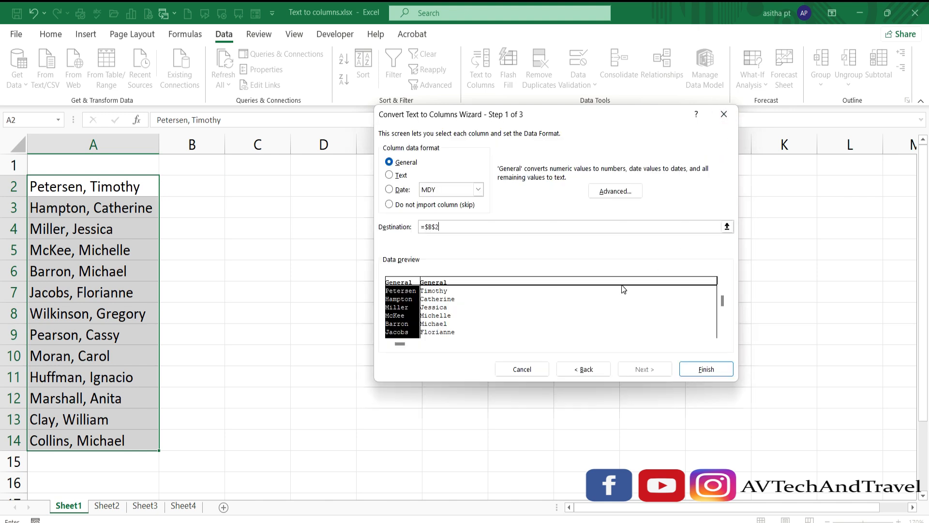
click(692, 368)
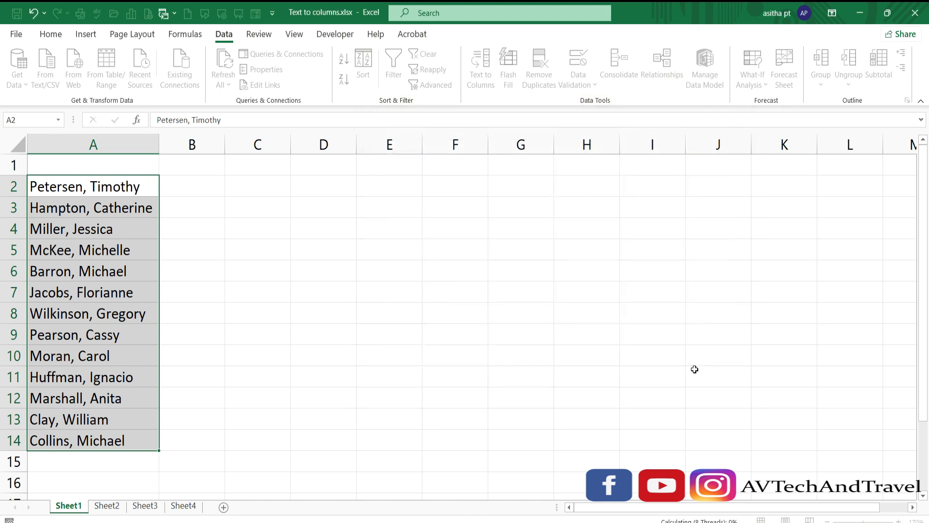
click(695, 369)
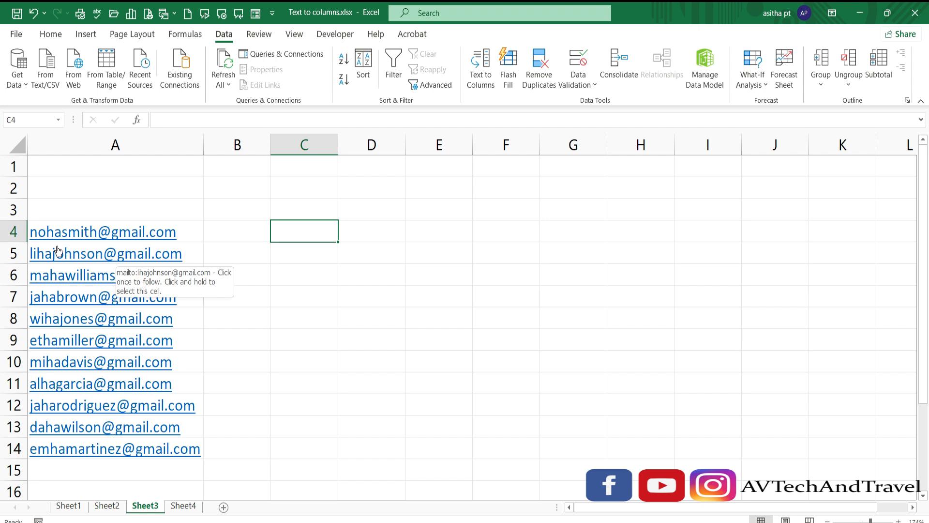
Set up a delimited Text to Columns split of the email addresses in A4:A14, replacing the Comma and Space delimiters with a custom @.
drag(179, 226, 164, 451)
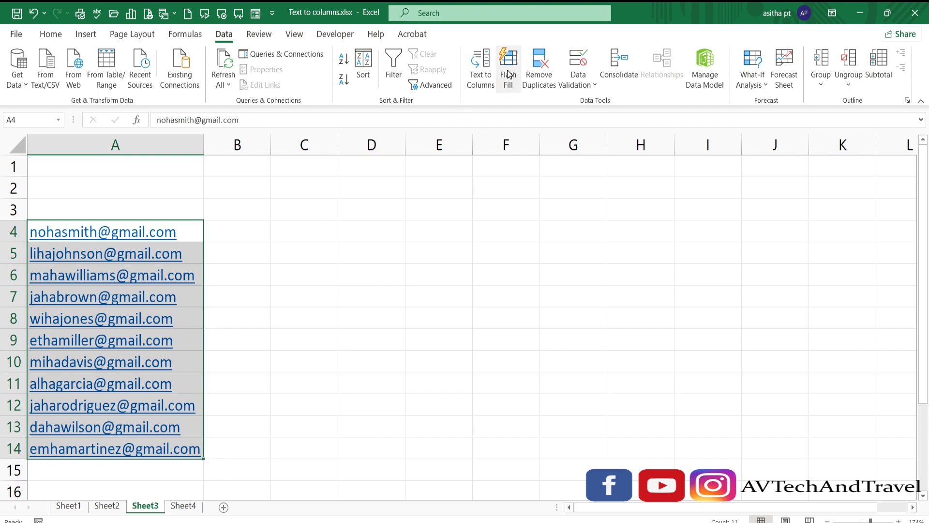
click(488, 72)
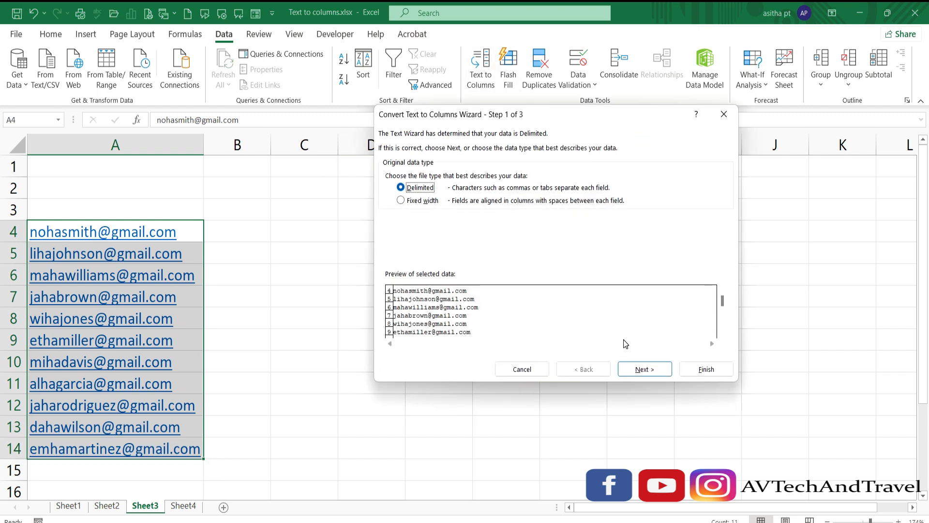
click(645, 369)
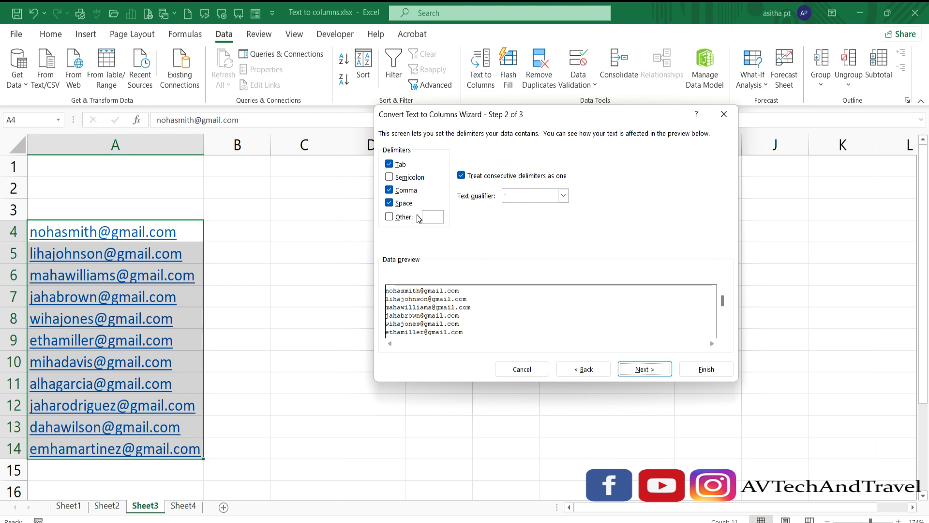
click(389, 217)
click(389, 190)
click(390, 203)
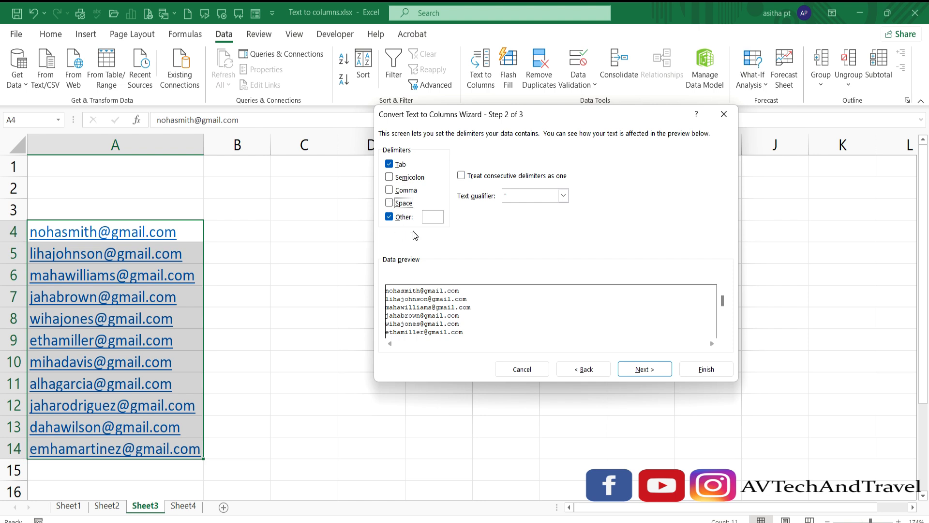
click(433, 219)
text(@)
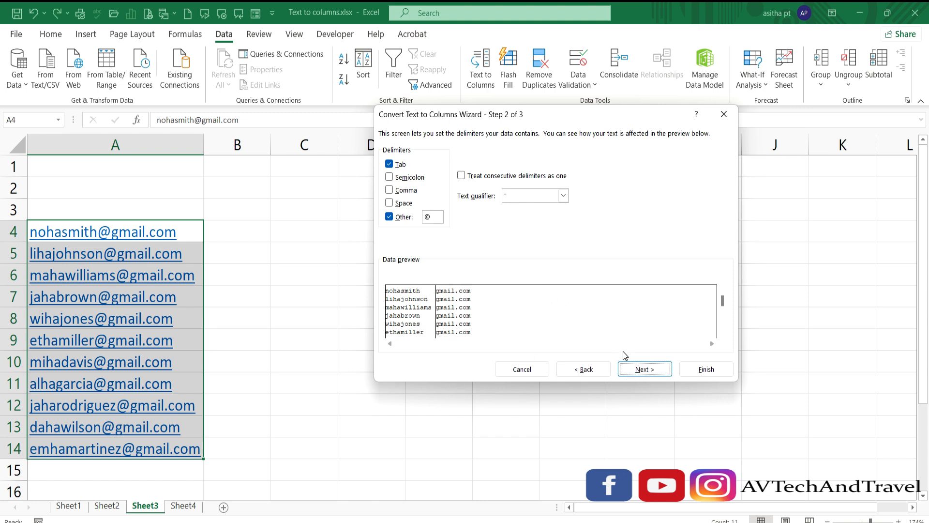
click(637, 370)
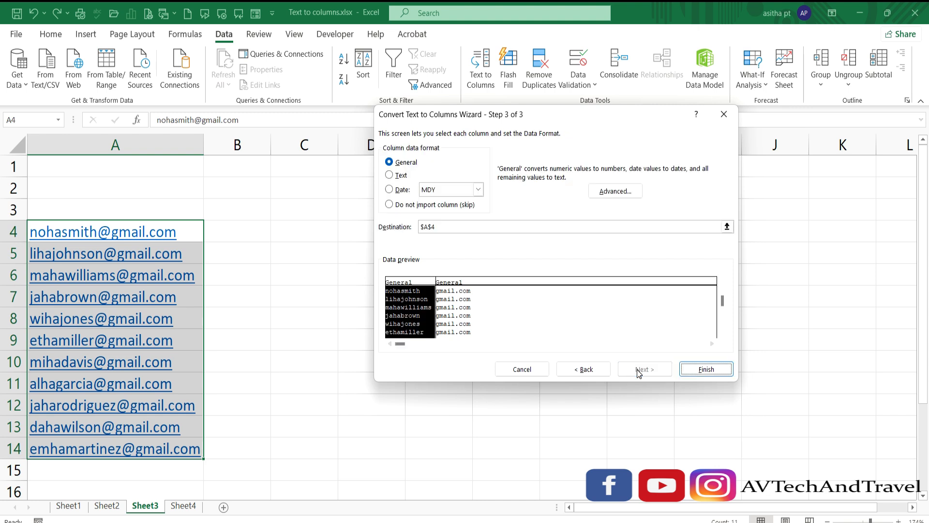
Output the email split starting at cell B4 and autofit the width of column B.
click(728, 228)
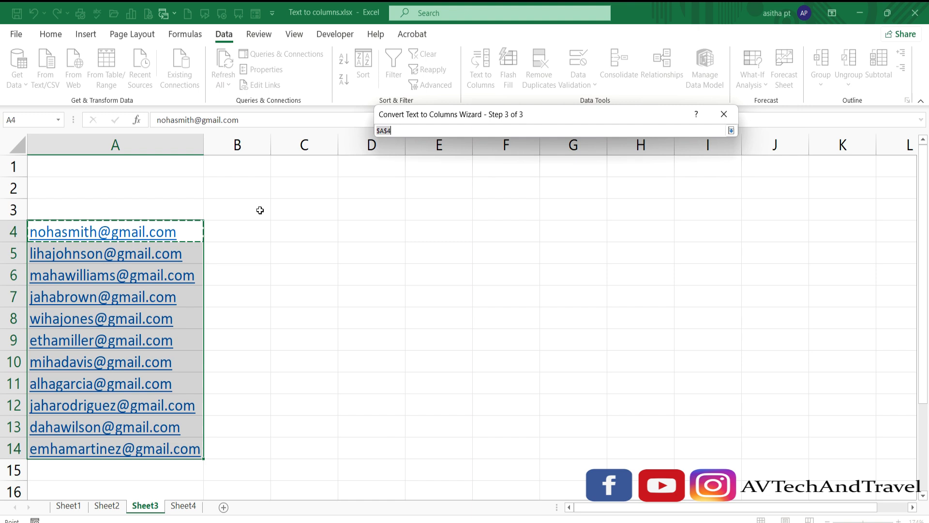
click(253, 229)
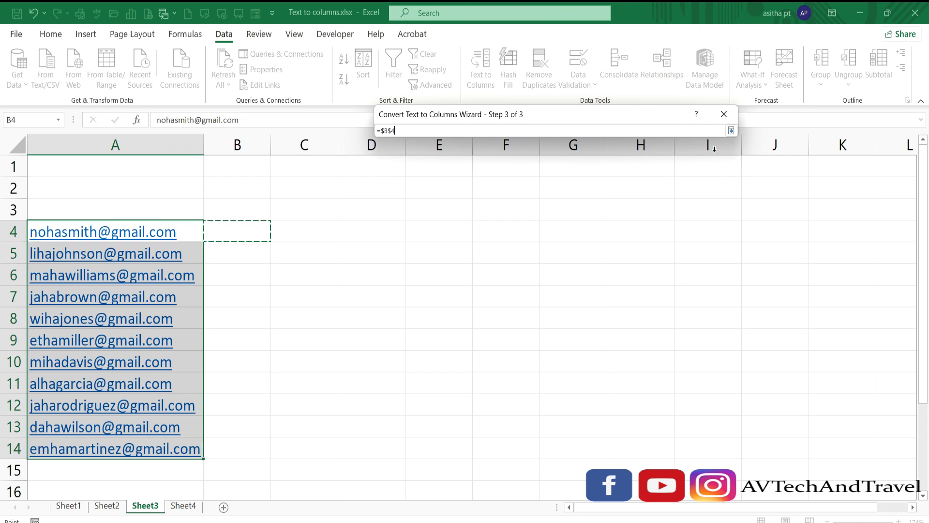
click(732, 132)
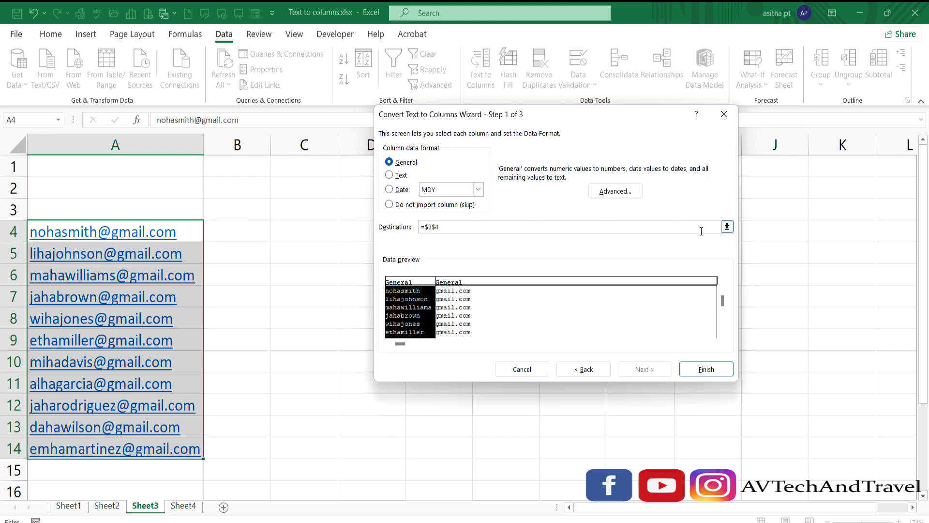
click(705, 369)
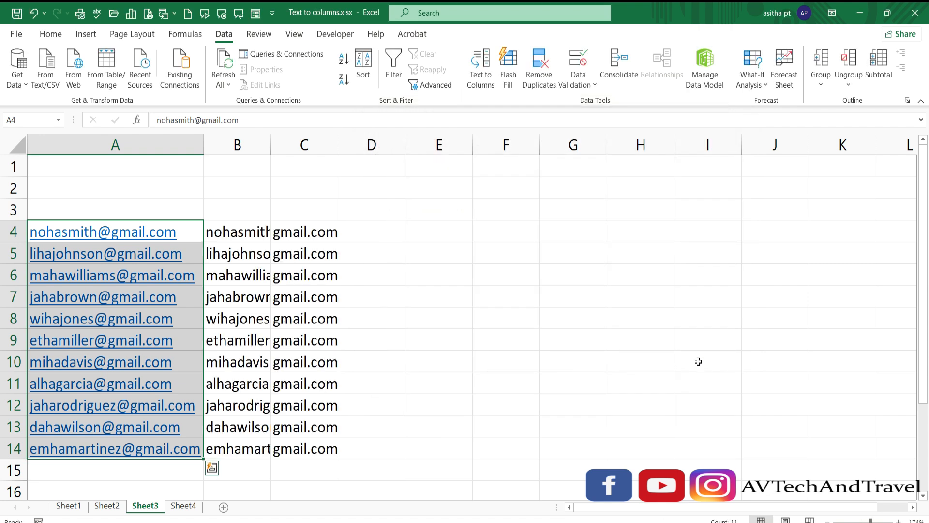
double_click(271, 144)
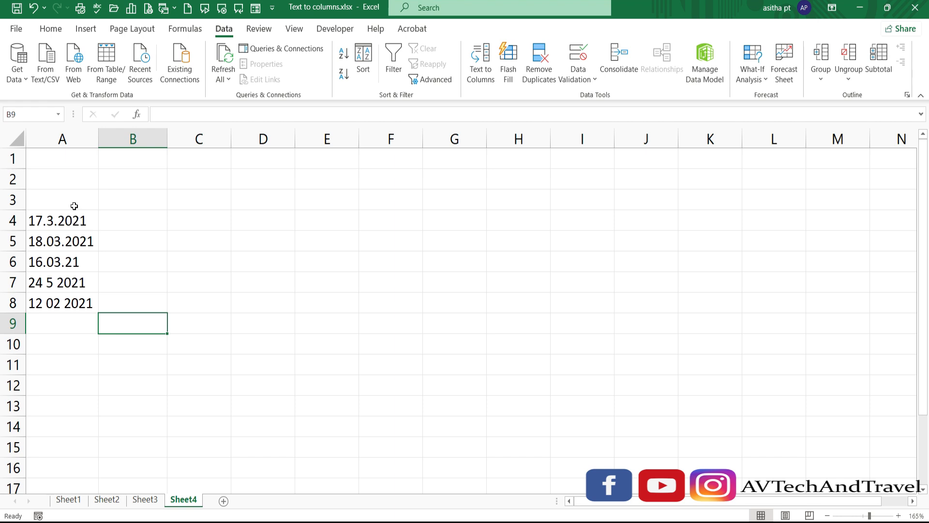
Set up a delimited Text to Columns conversion of the date texts in A4:A8, using the Date column format with DMY order.
drag(73, 216, 66, 303)
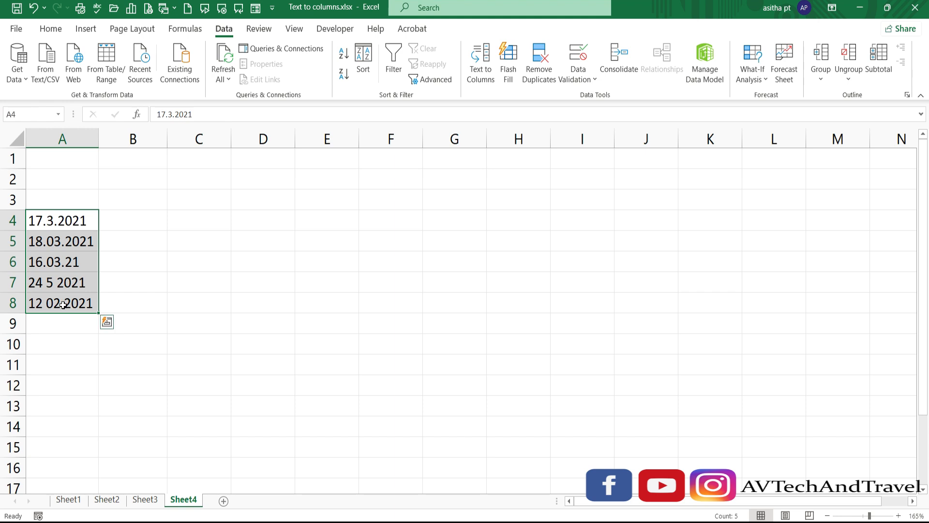
click(486, 80)
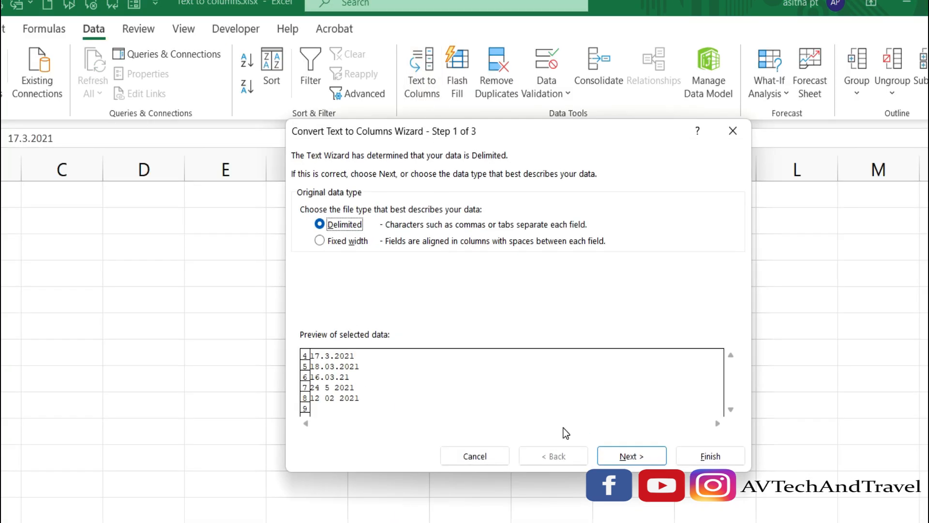
click(624, 456)
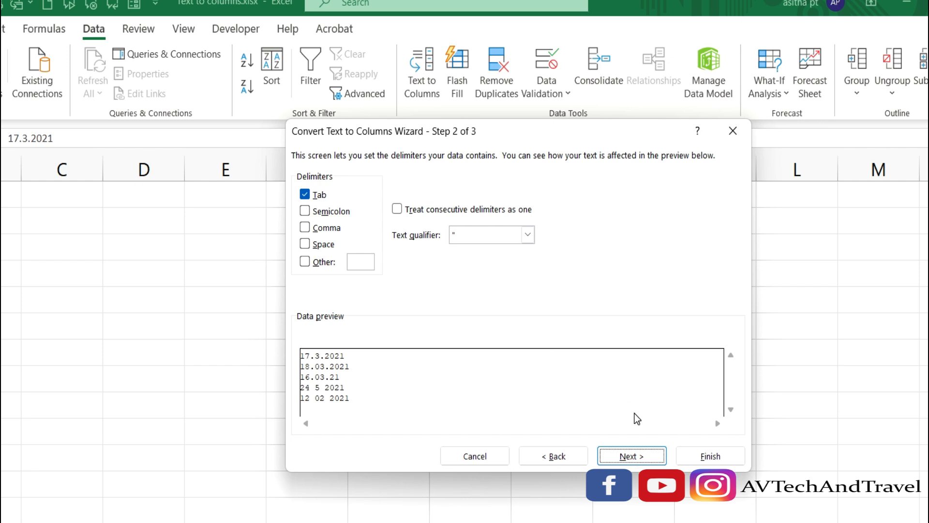
click(620, 456)
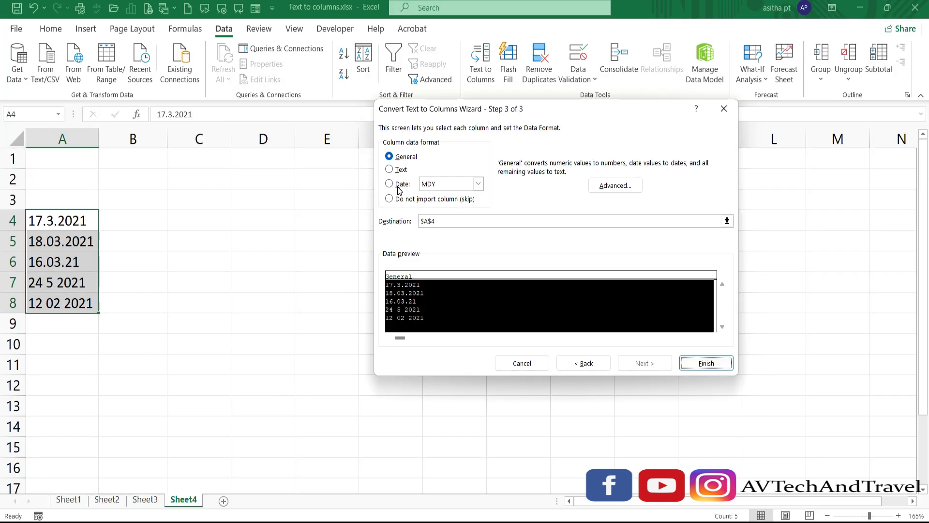
click(390, 185)
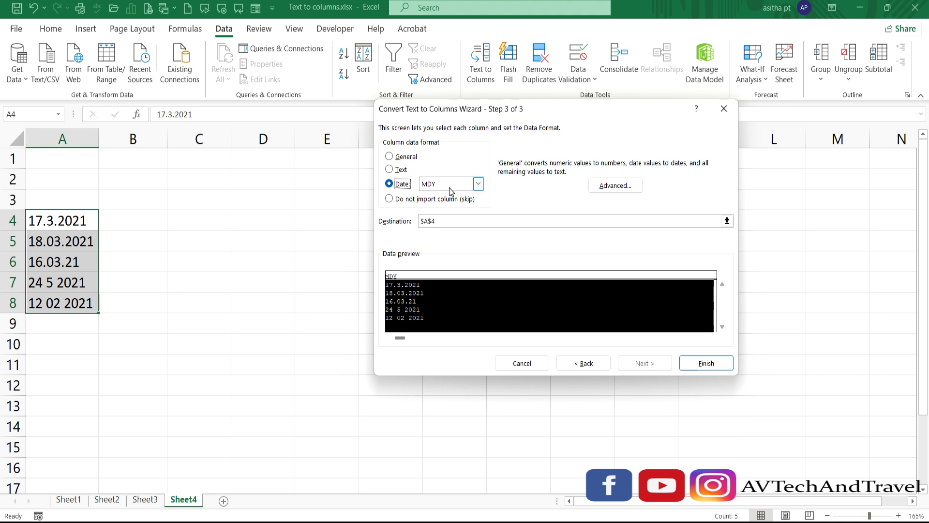
click(478, 186)
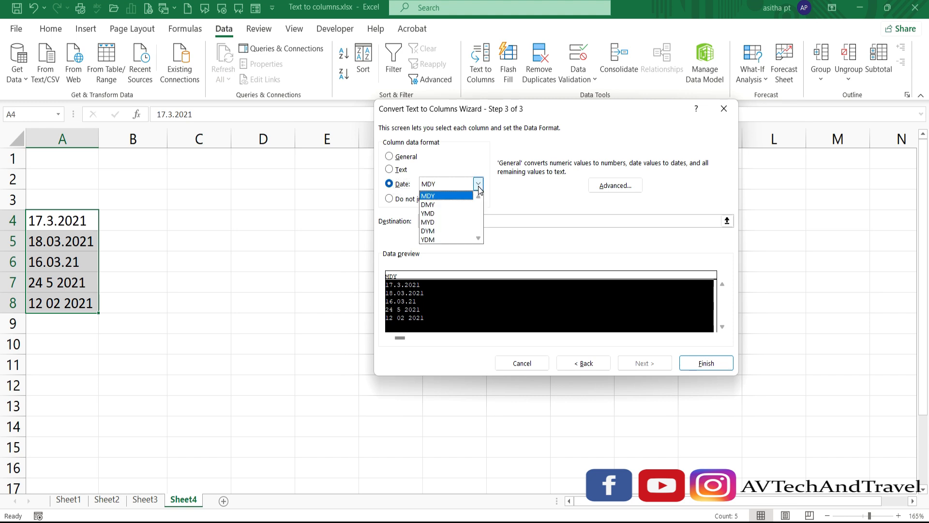
click(430, 205)
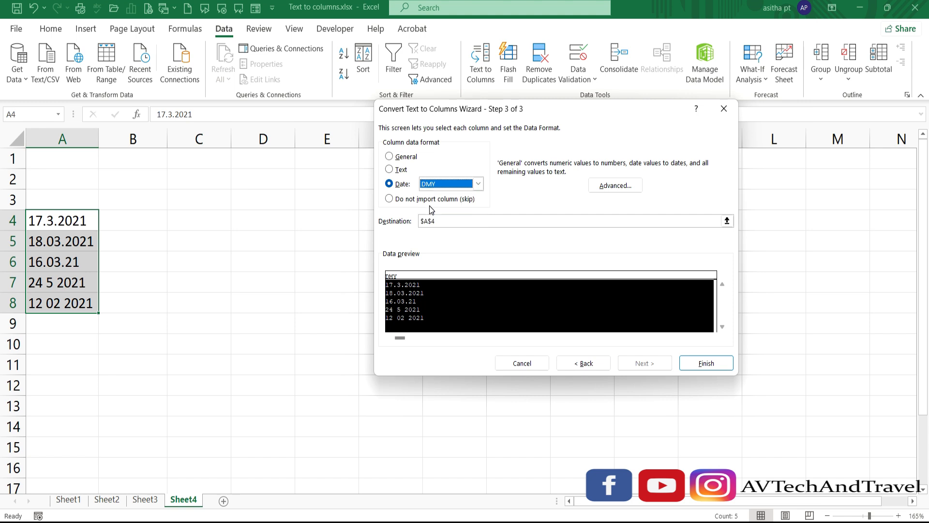
Set the destination of the date conversion to cell B4 and finish it.
click(727, 221)
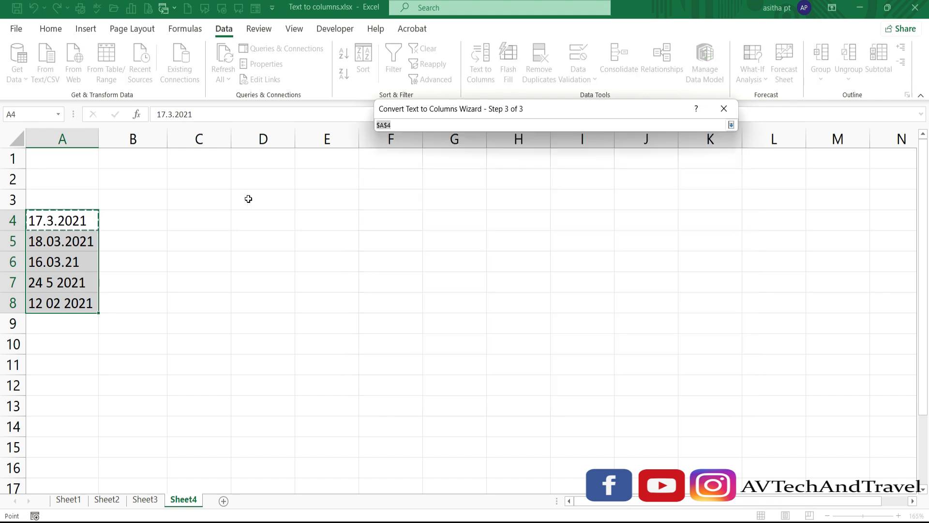
click(129, 227)
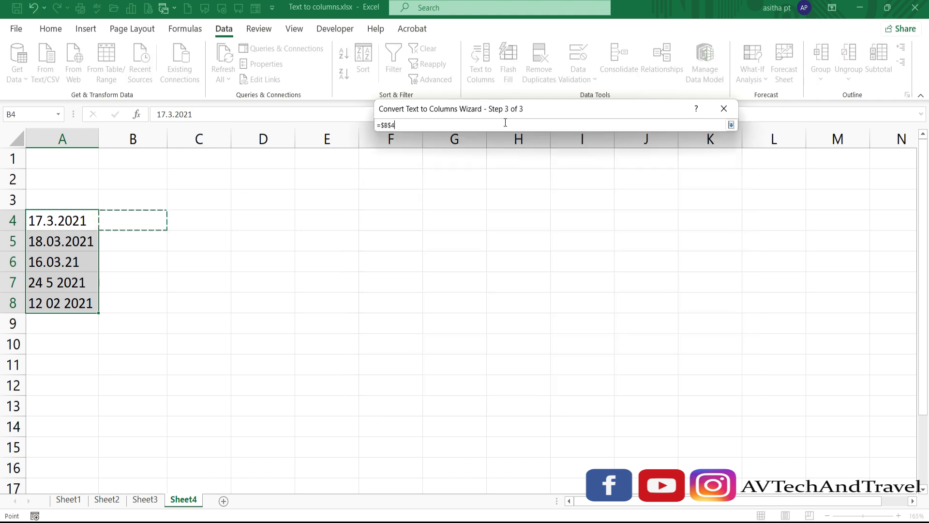
click(731, 125)
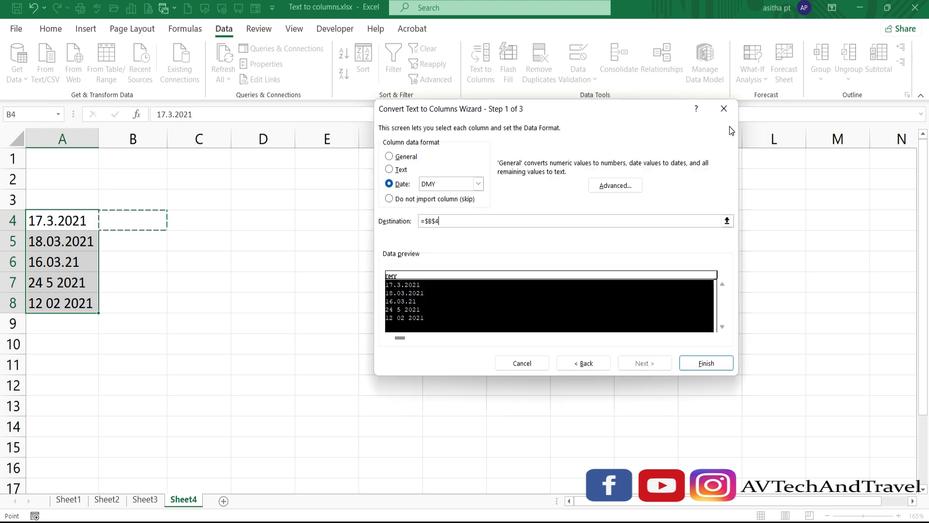
click(703, 368)
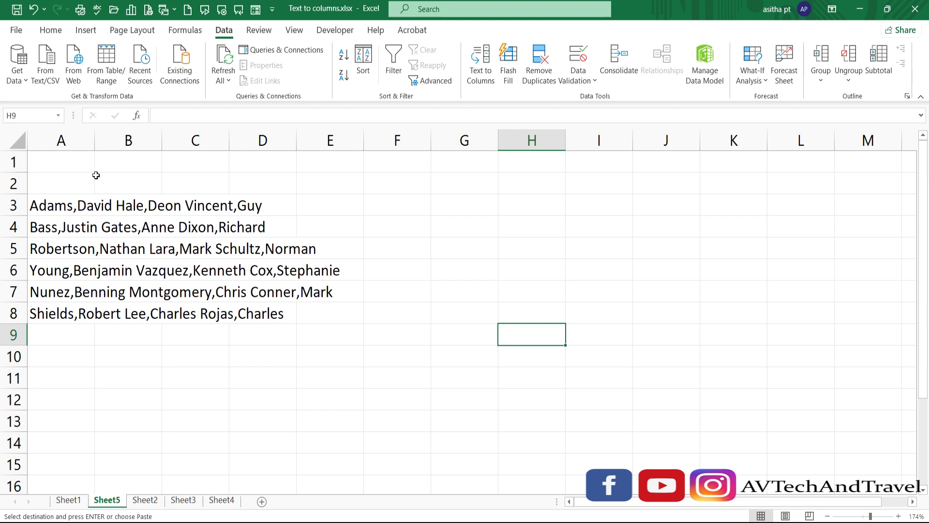
Autofit column A and set up a delimited Text to Columns split of A3:A8, adding Comma to the Tab delimiter.
double_click(94, 139)
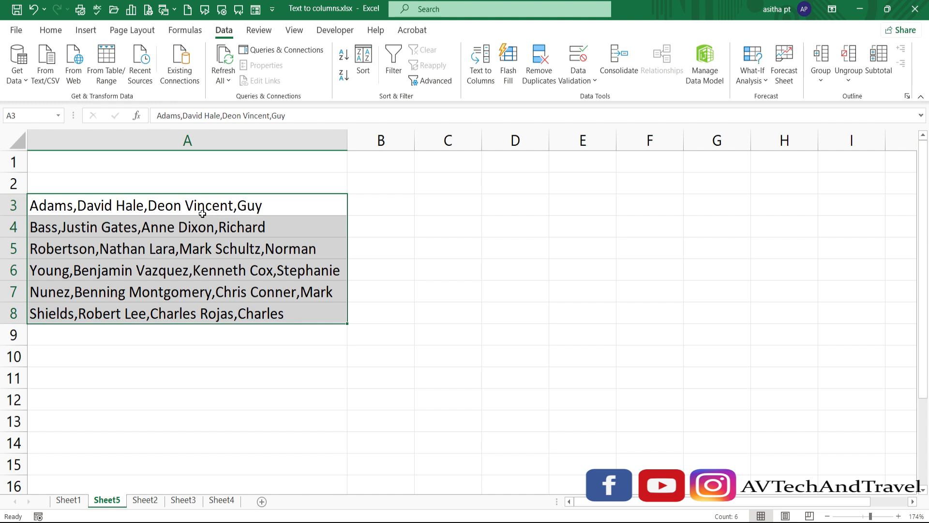
click(480, 83)
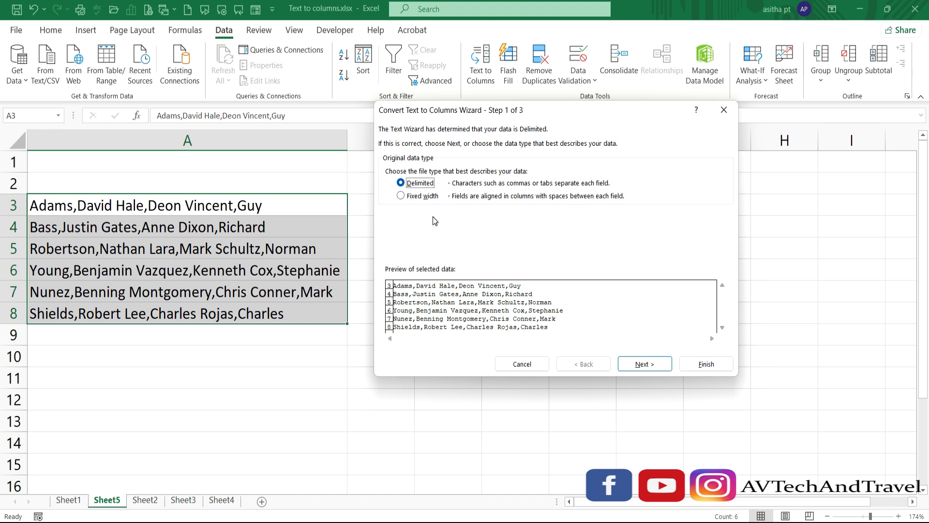
click(638, 366)
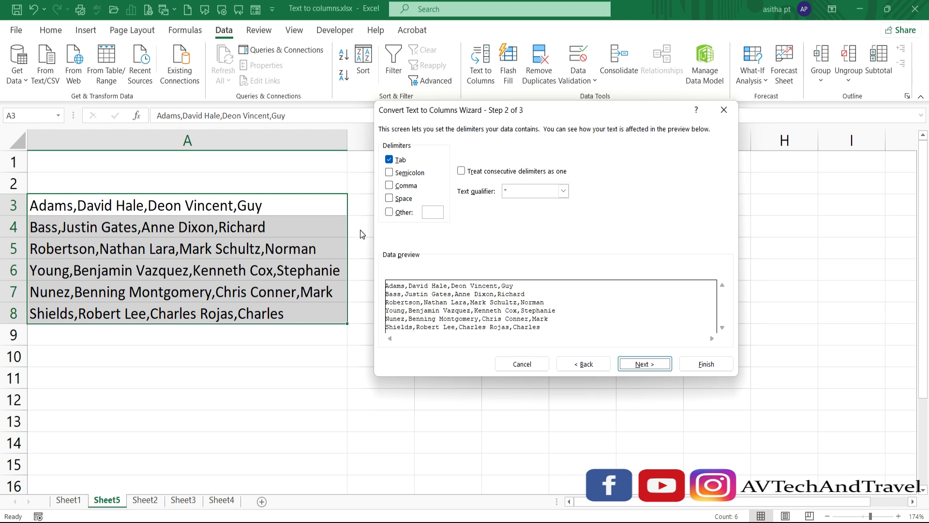
click(390, 188)
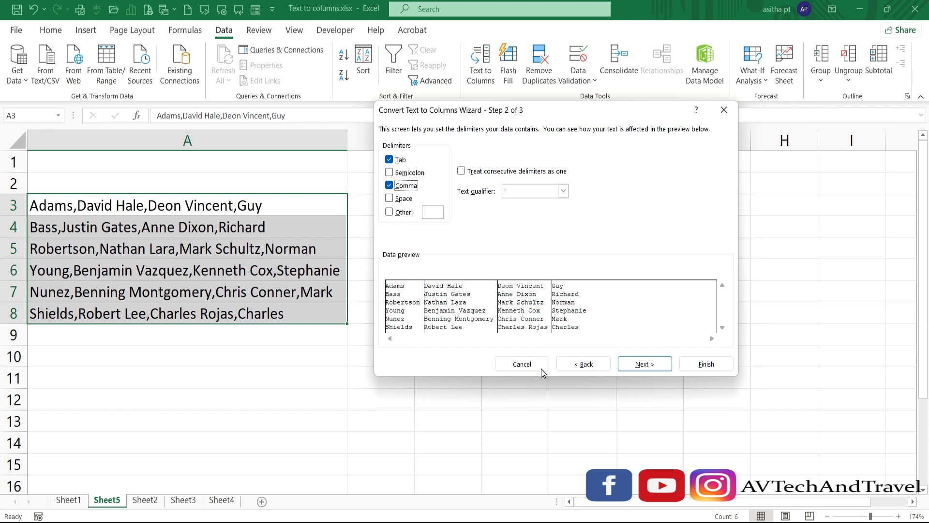
click(656, 365)
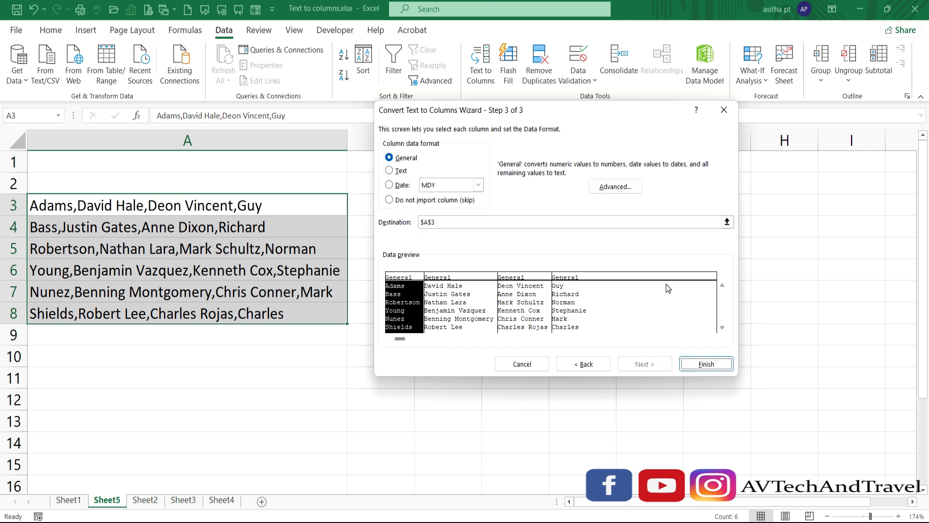
Set the destination of the comma split to cell C3 and finish the conversion.
click(727, 224)
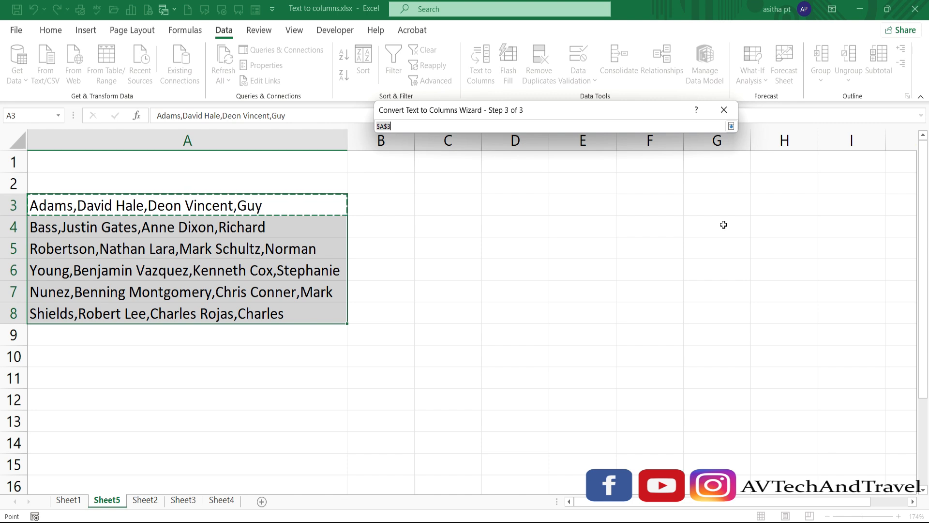
click(398, 210)
click(446, 209)
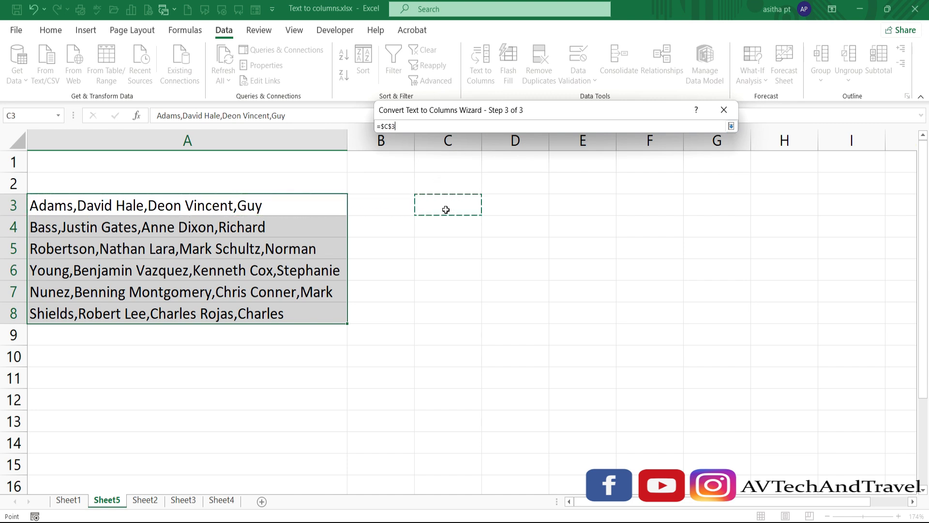
click(731, 126)
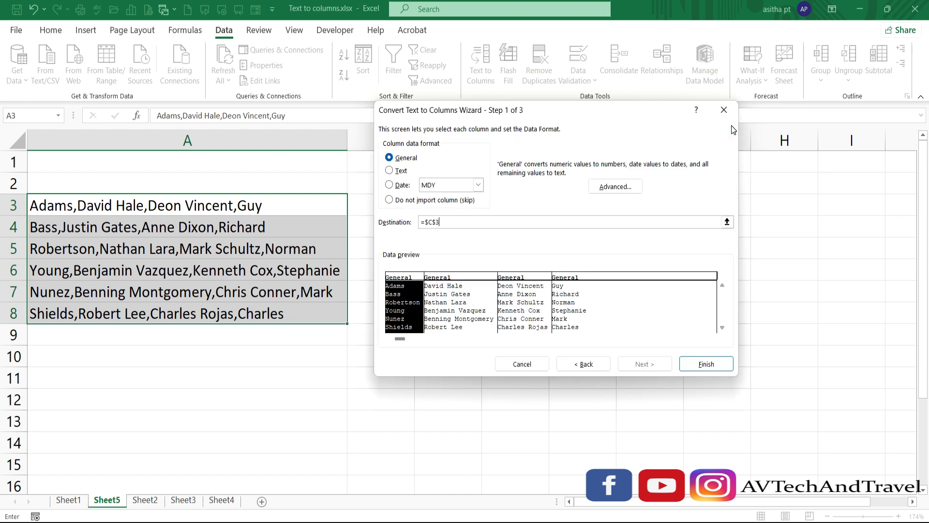
click(703, 364)
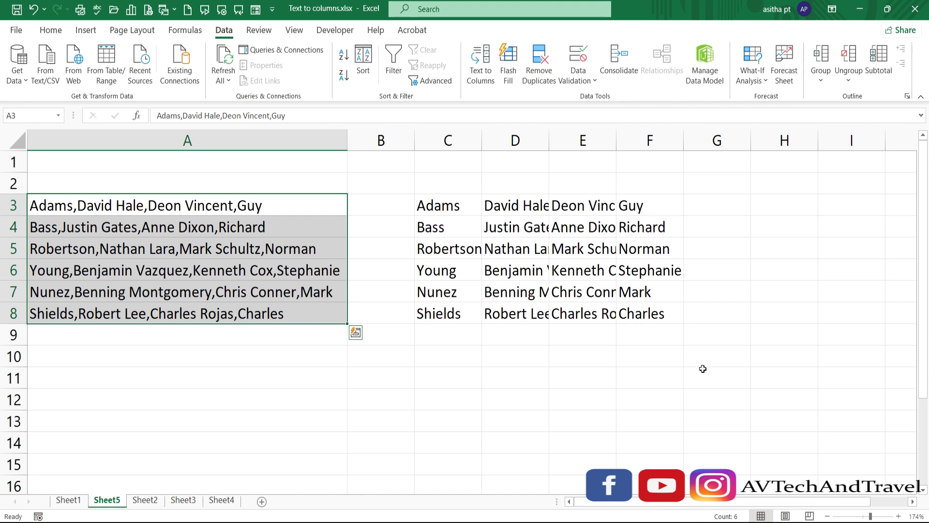
click(703, 369)
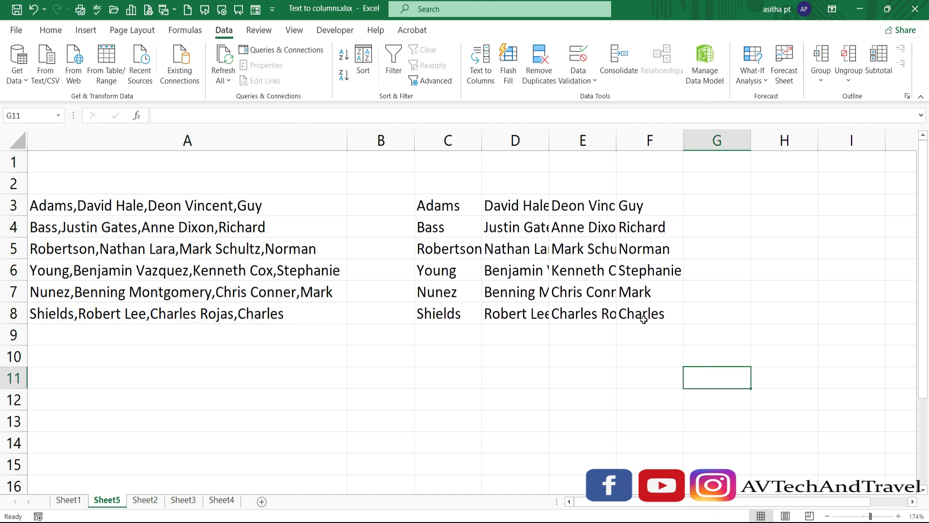
Autofit the widths of columns D, E and C to the split names.
double_click(549, 138)
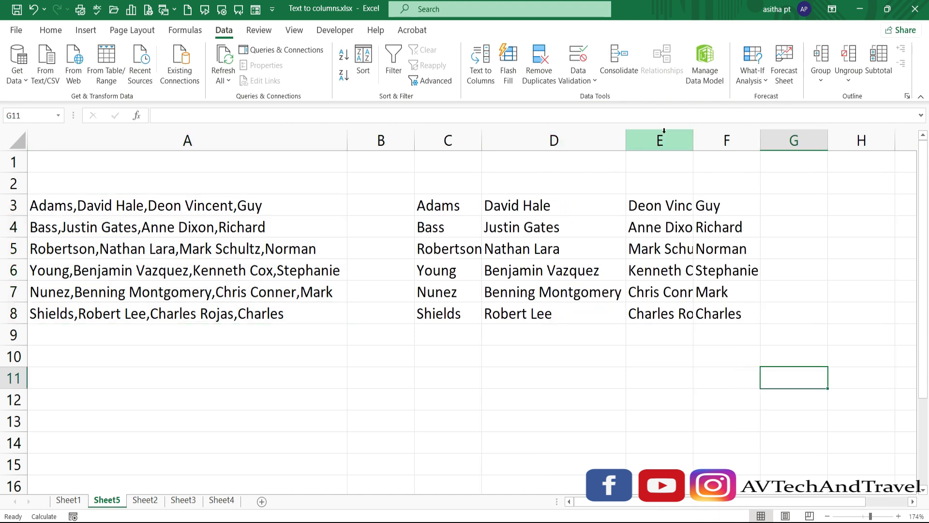
double_click(694, 137)
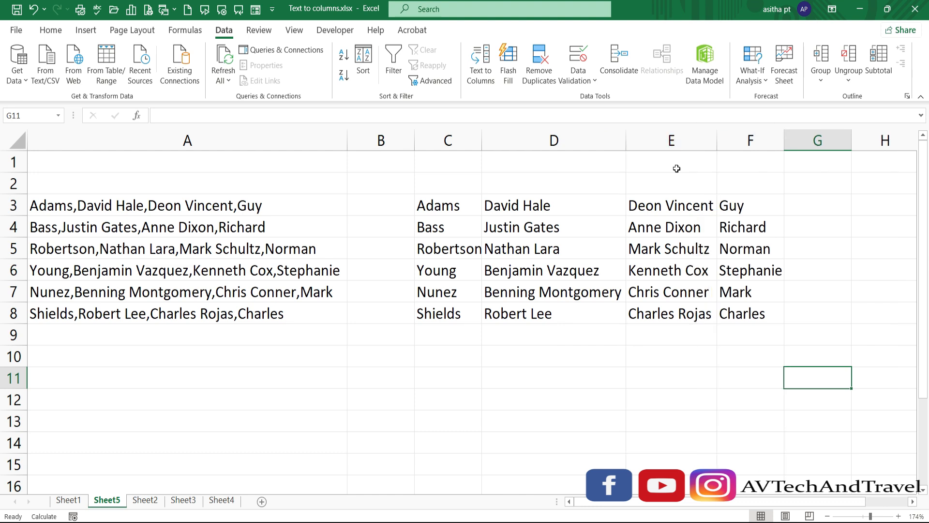
double_click(482, 141)
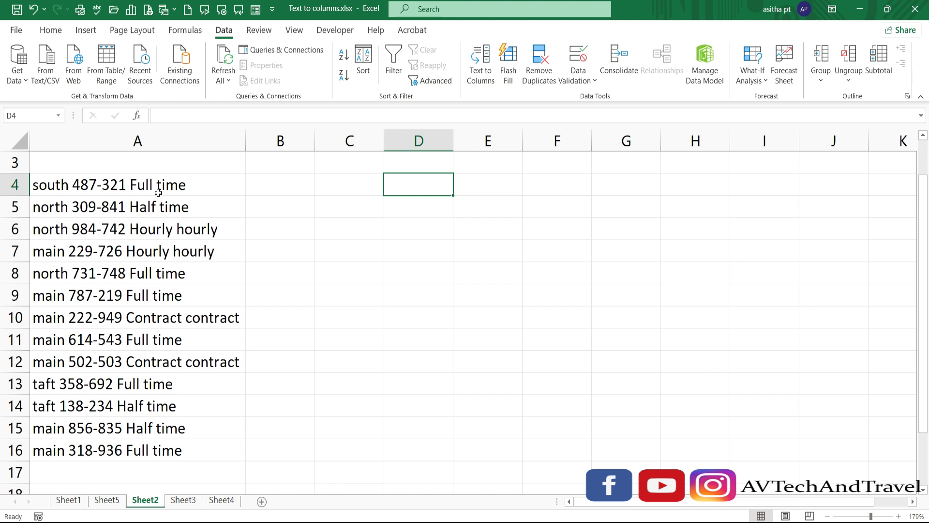
Set up a fixed-width Text to Columns split of A4:A16 with column breaks at about positions 5 and 13.
drag(139, 183, 117, 450)
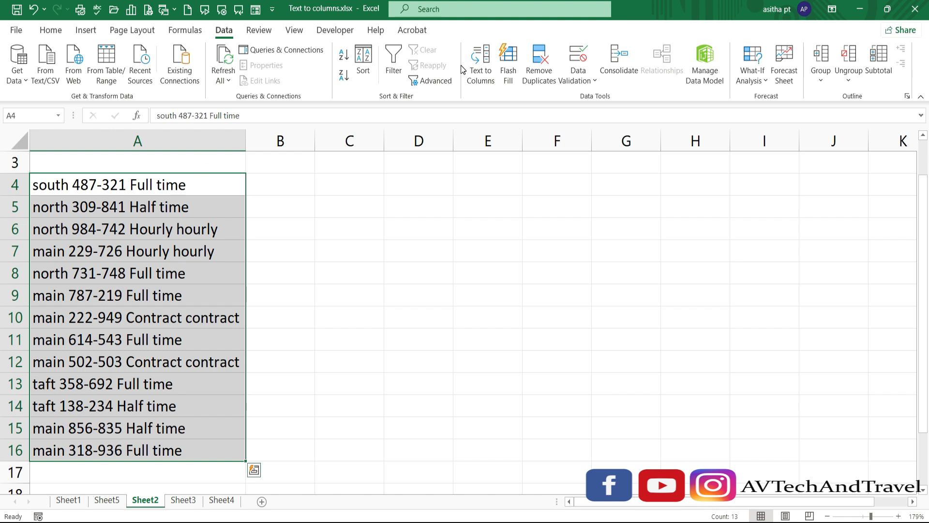
click(485, 65)
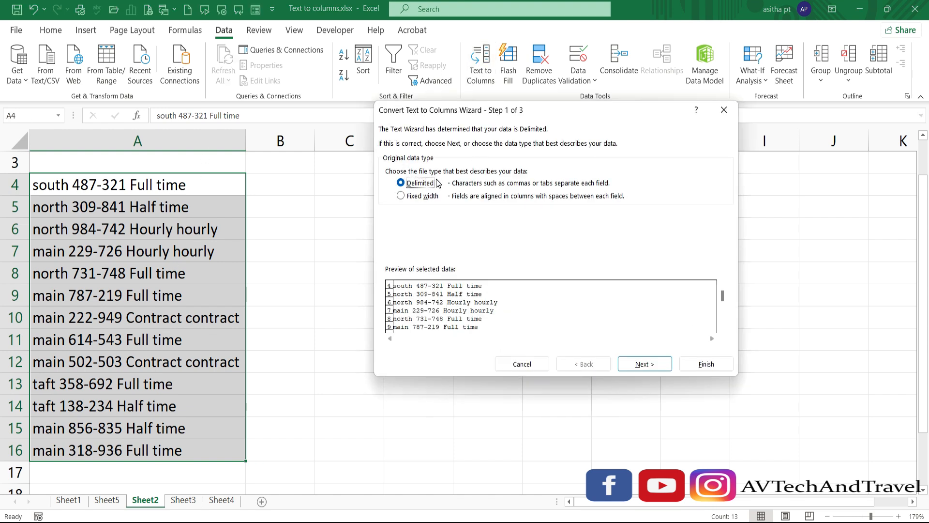
click(401, 199)
click(648, 368)
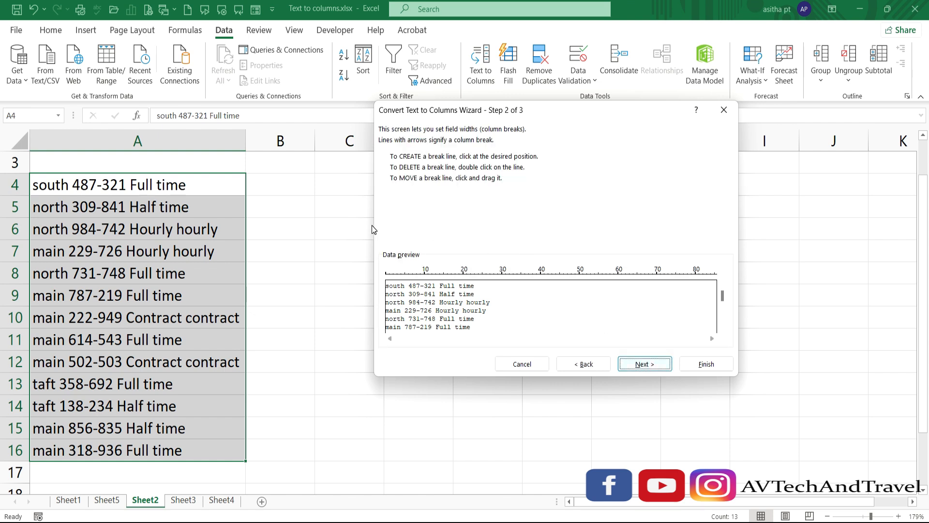
drag(390, 274, 404, 279)
click(431, 273)
drag(430, 271, 436, 272)
click(651, 366)
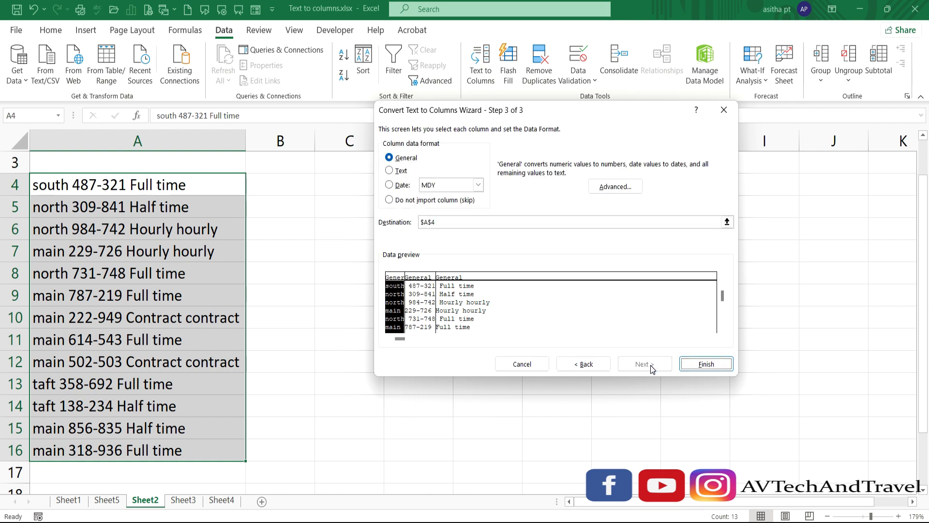
Output the fixed-width split starting at cell C4 and autofit the width of column E.
click(727, 223)
click(337, 182)
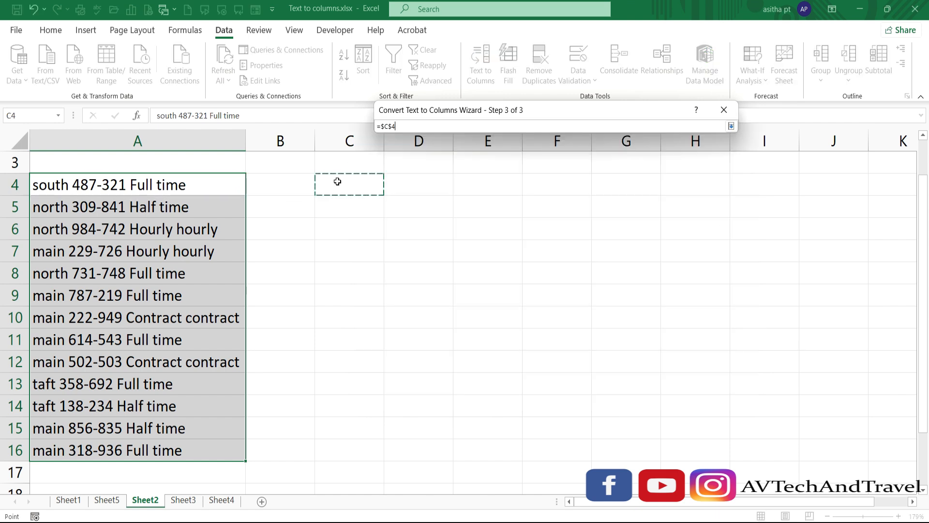
click(732, 126)
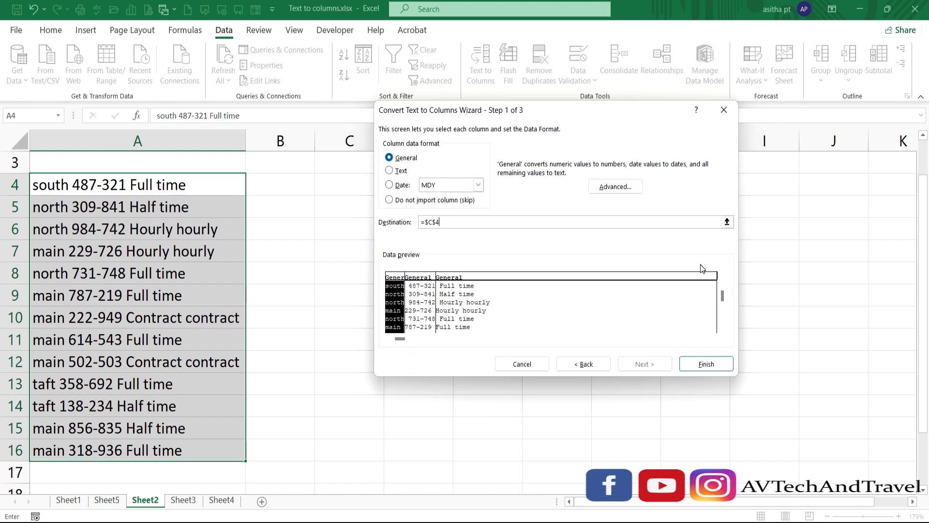
click(709, 363)
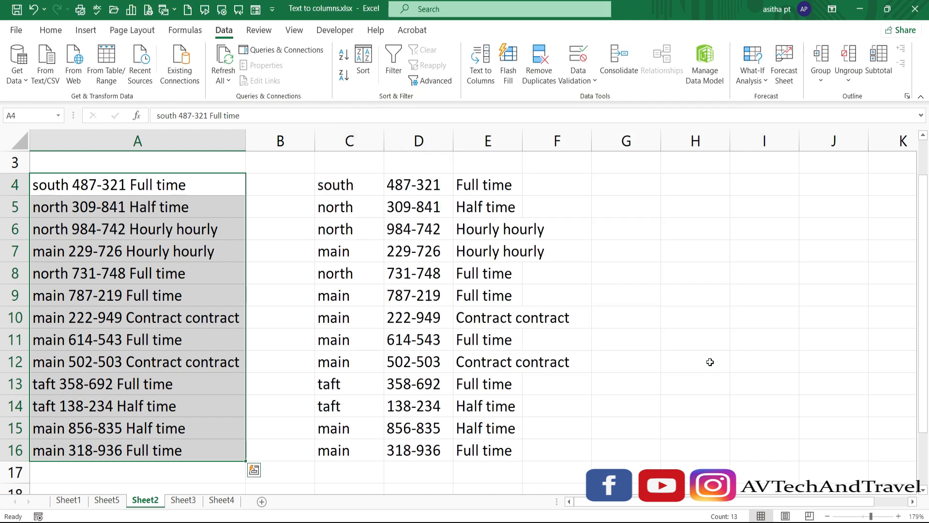
click(710, 362)
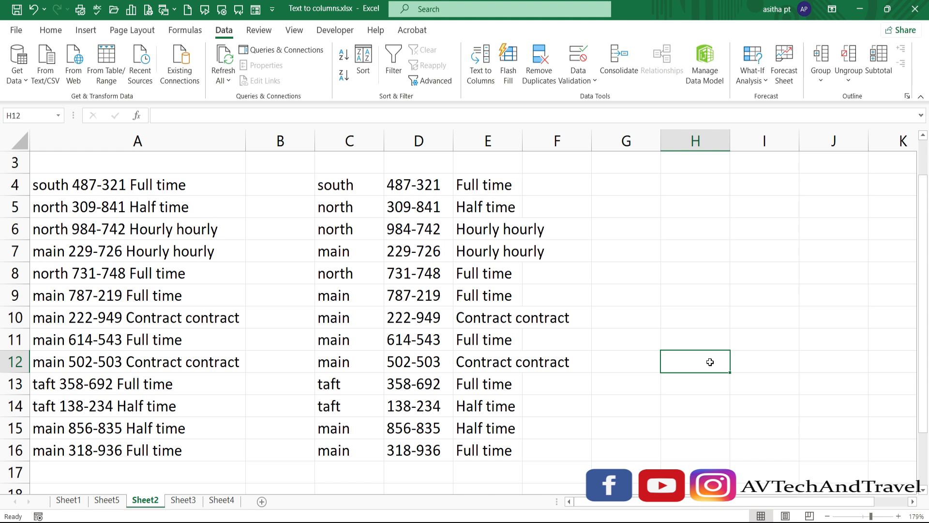
drag(521, 139, 521, 139)
double_click(522, 139)
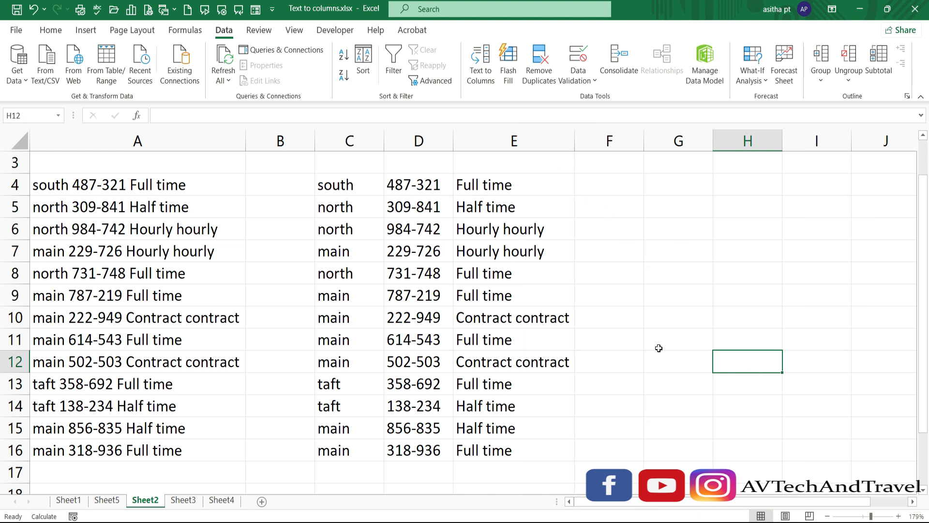